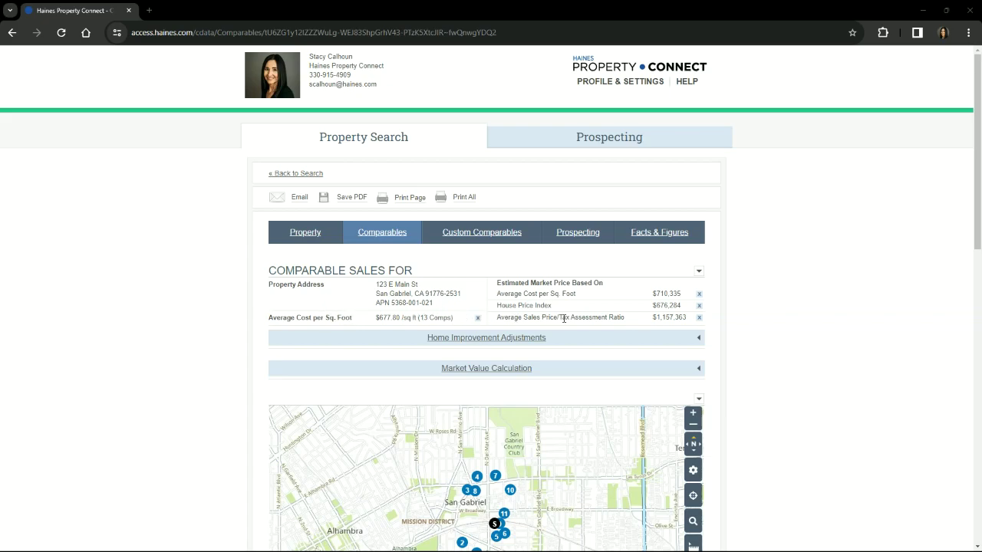
Expand the Market Value Calculation section and read how each estimated market price is calculated
scroll(751, 224, down, 2)
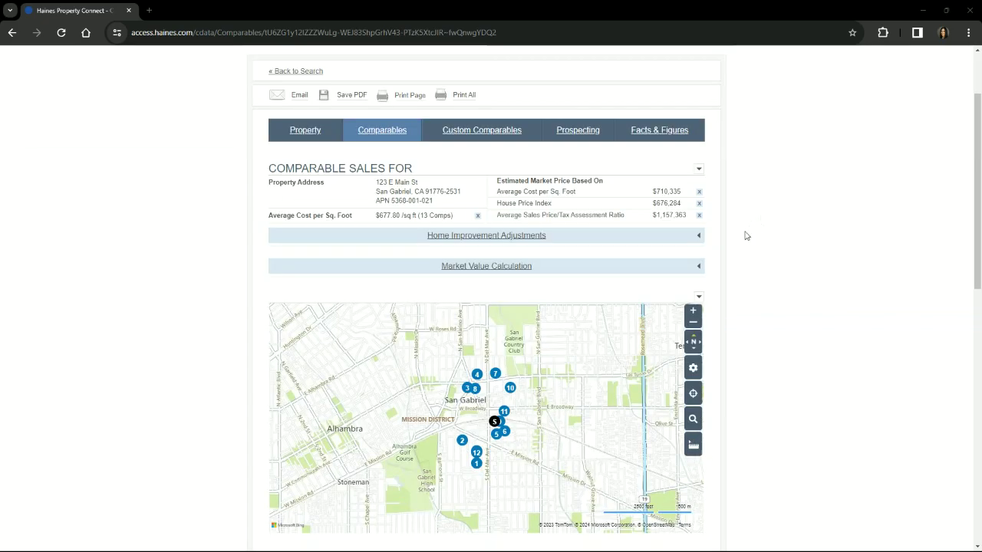
click(701, 268)
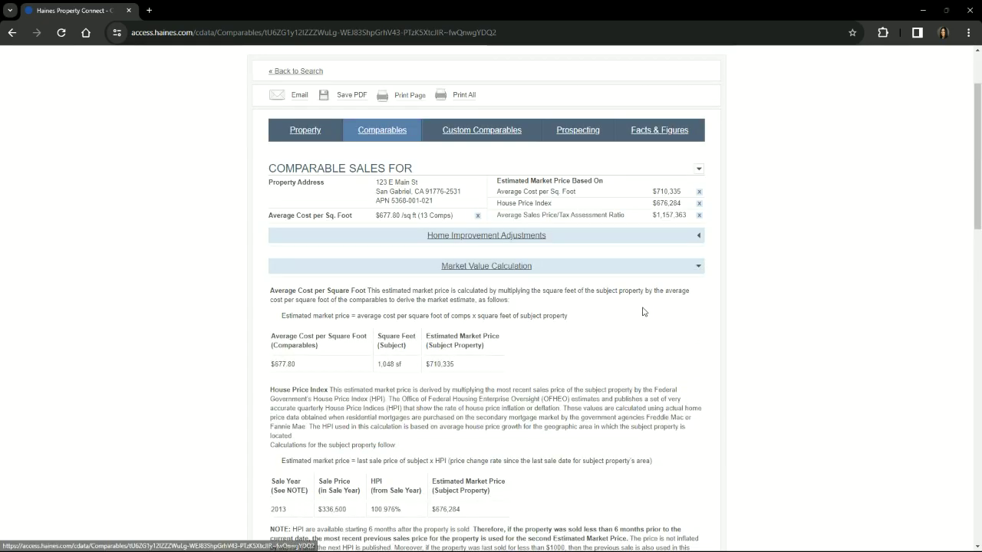
scroll(641, 326, down, 2)
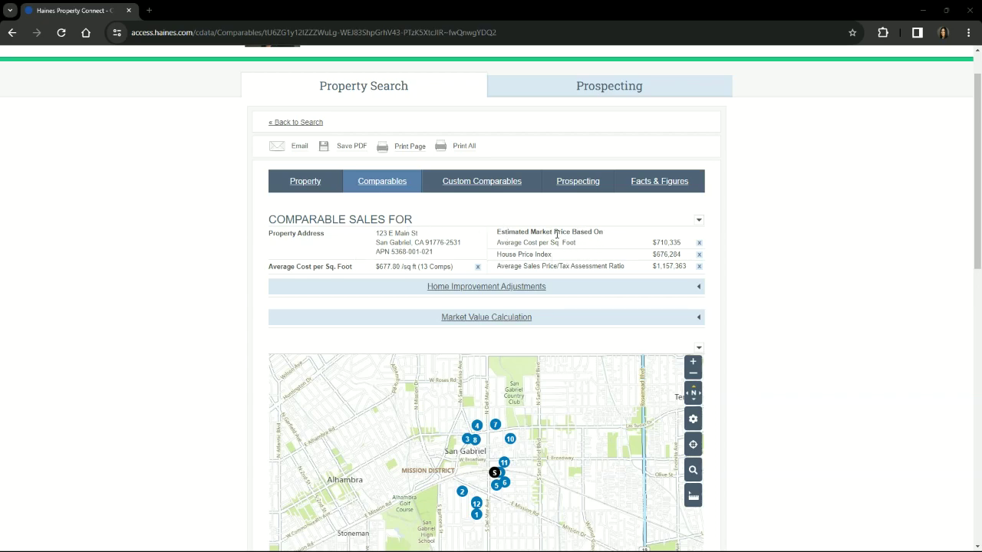
Exclude the Average Cost per Sq. Foot and House Price Index estimates from the comparable sales summary, and restore both
click(700, 246)
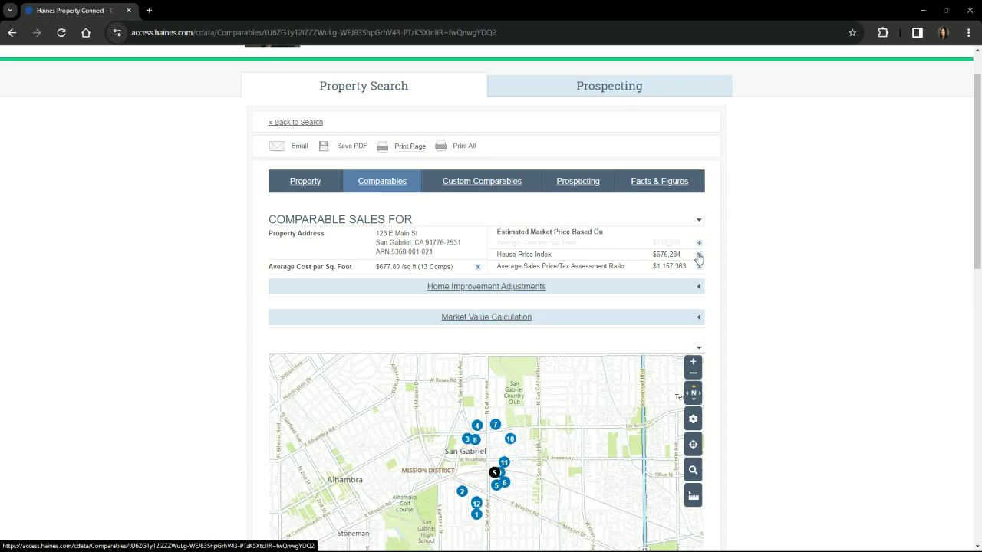
click(699, 256)
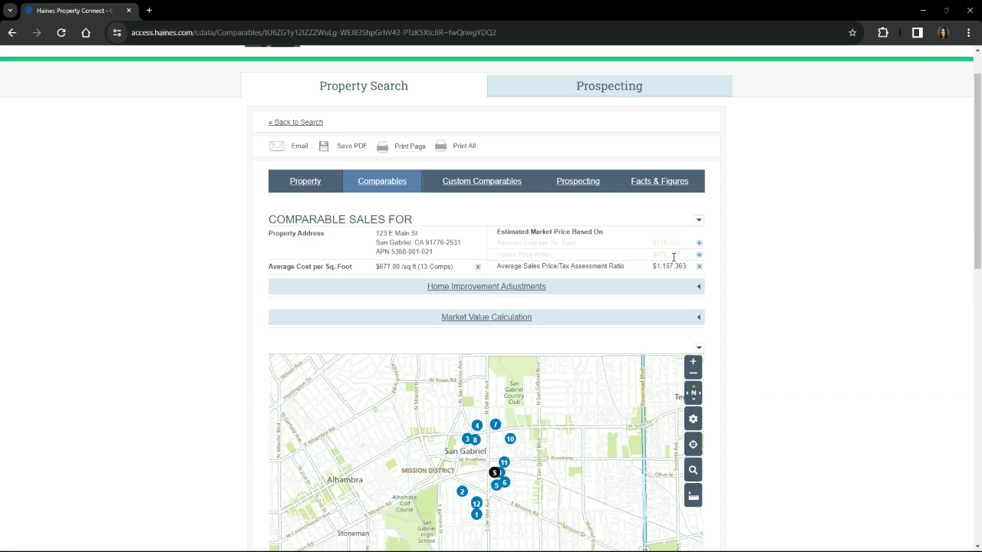
click(699, 242)
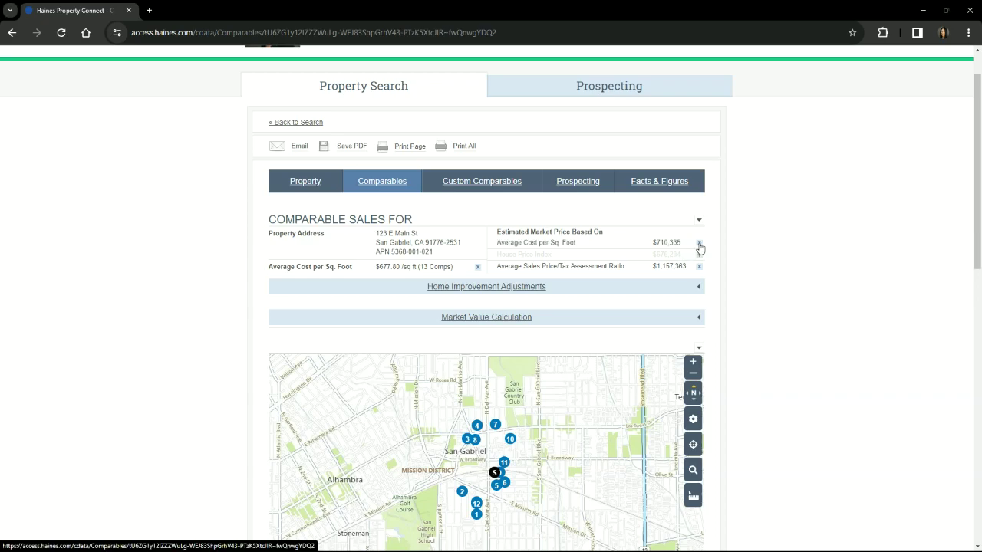
click(699, 255)
Submit a home improvement adjustment for a Bathroom Remodel with 25000 spent and High quality, and delete that improvement
click(602, 286)
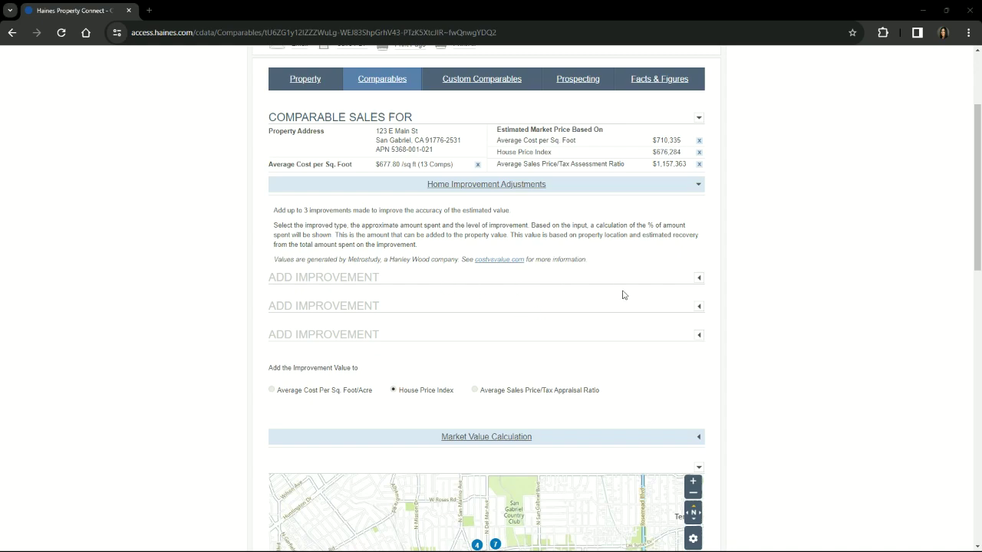
click(699, 279)
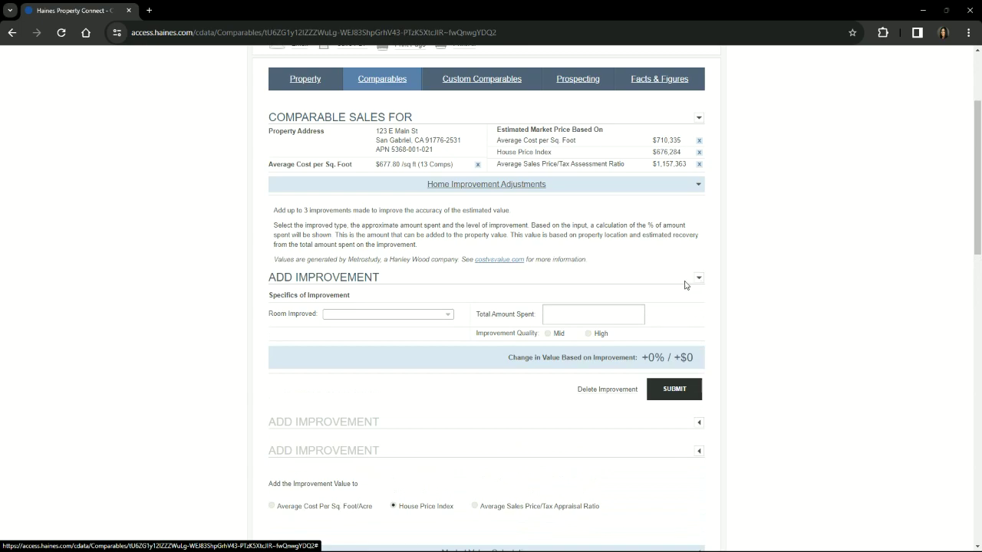
click(354, 316)
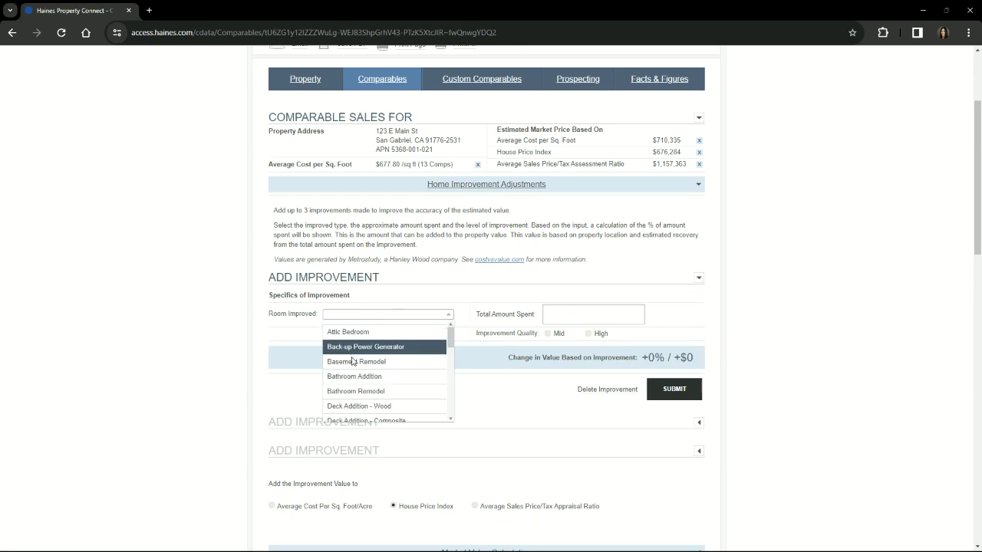
click(352, 393)
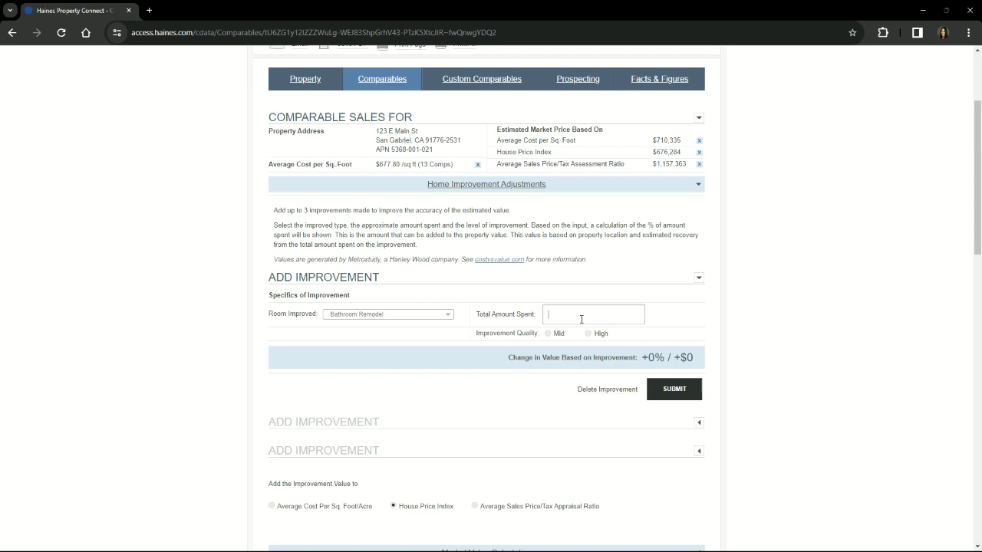
text(25000)
click(665, 390)
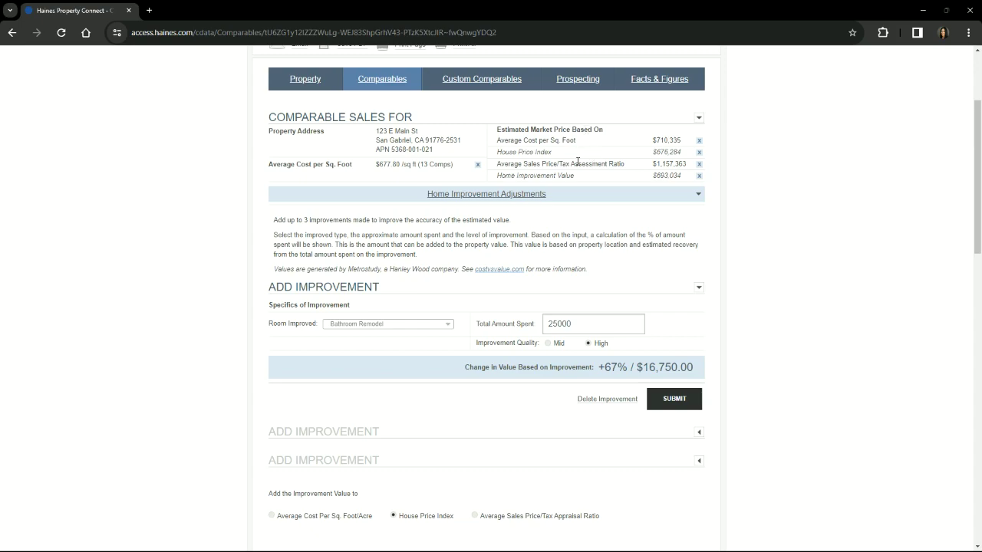
click(593, 402)
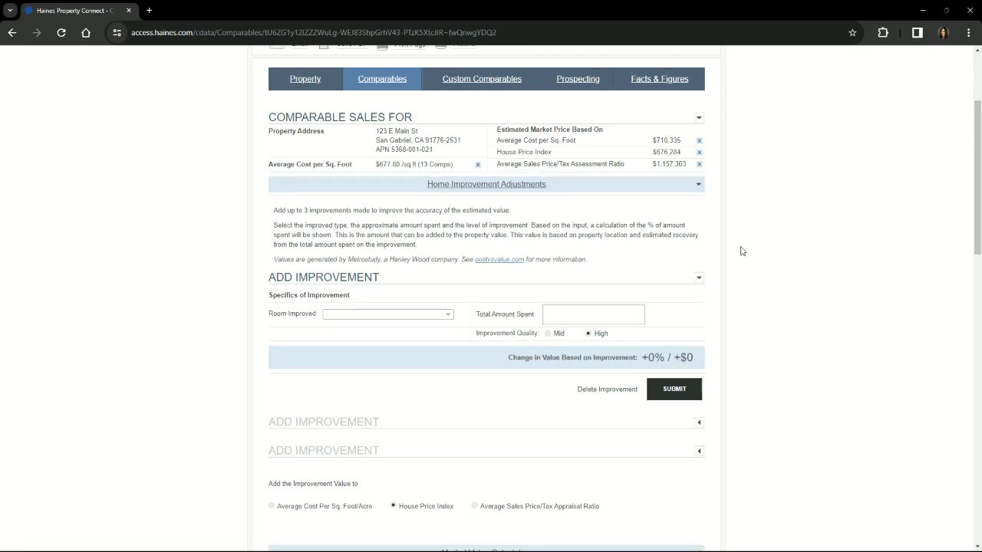
Look over the comparables map and property list, and view the details of comparable 7 on the map
scroll(874, 222, down, 1)
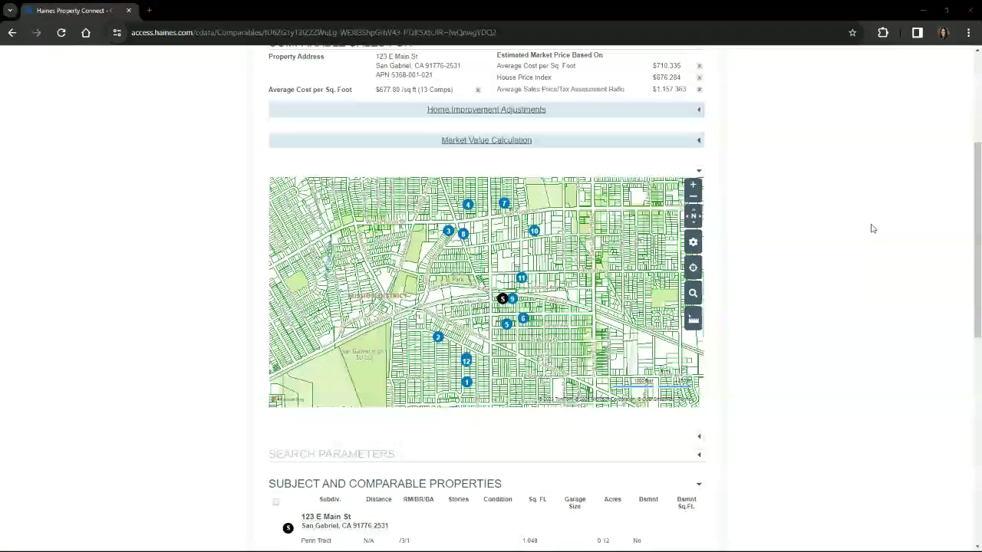
scroll(871, 228, down, 3)
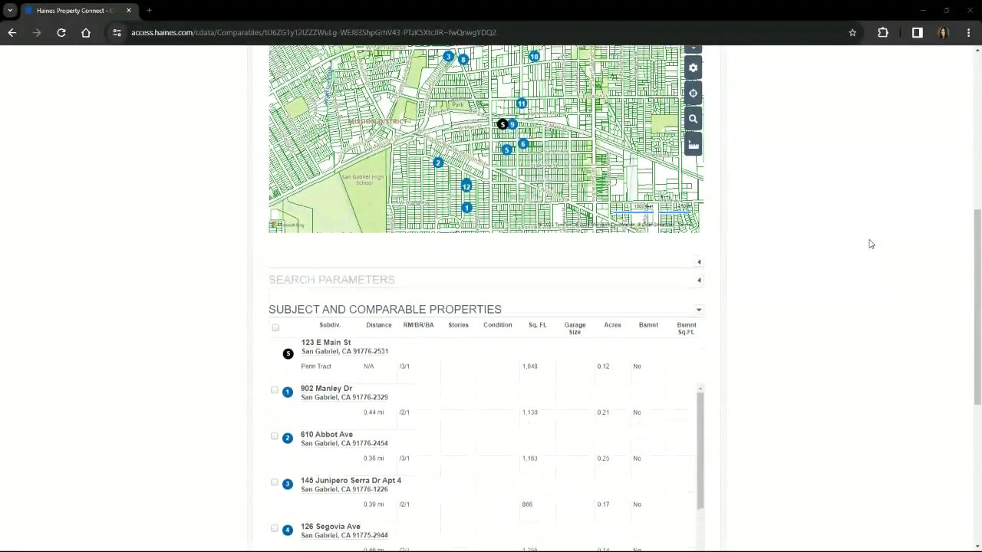
scroll(870, 244, down, 1)
scroll(870, 248, up, 3)
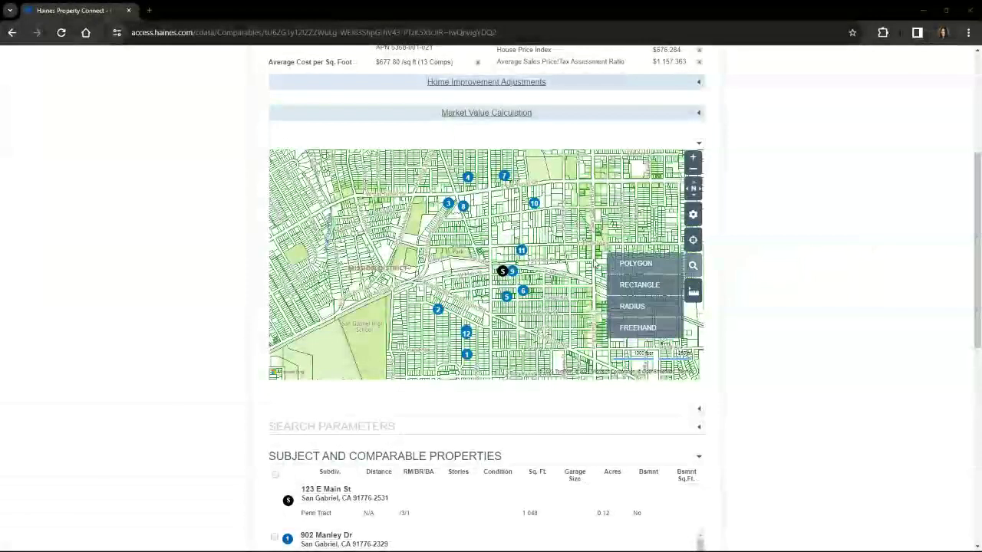
click(504, 177)
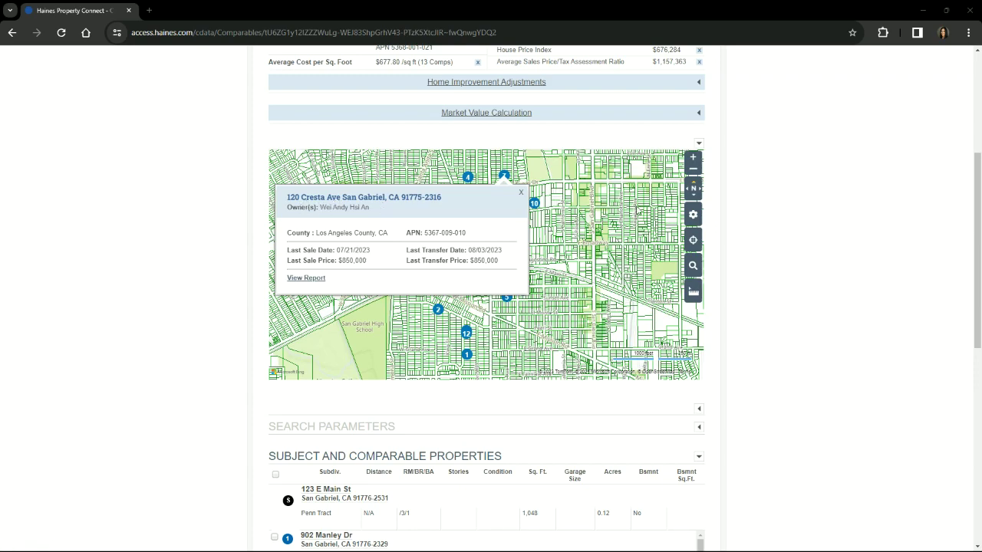
Draw a four-sided polygon search area of about 164 acres east of comparable 10 on the map, and dismiss the include-or-delete prompt
mouse_move(693, 216)
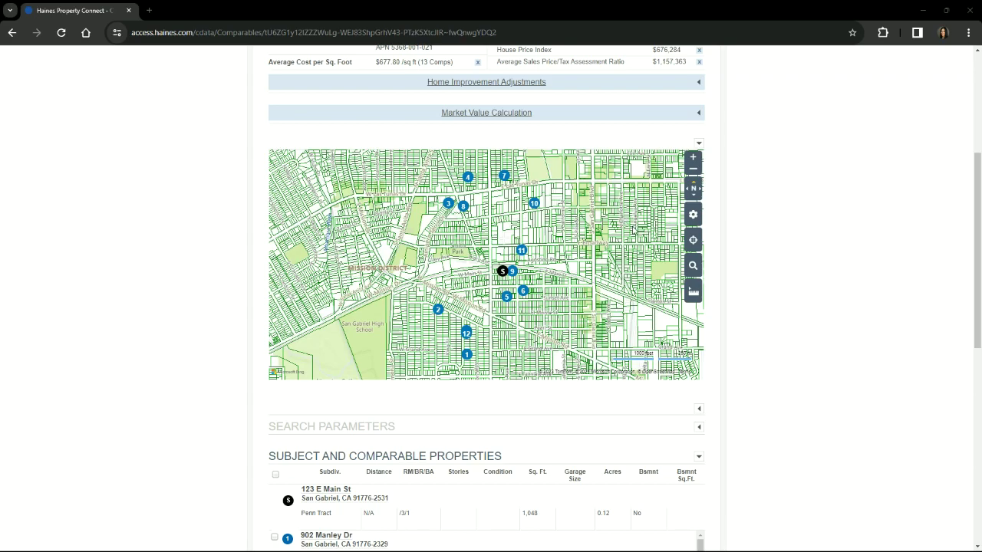
mouse_move(695, 265)
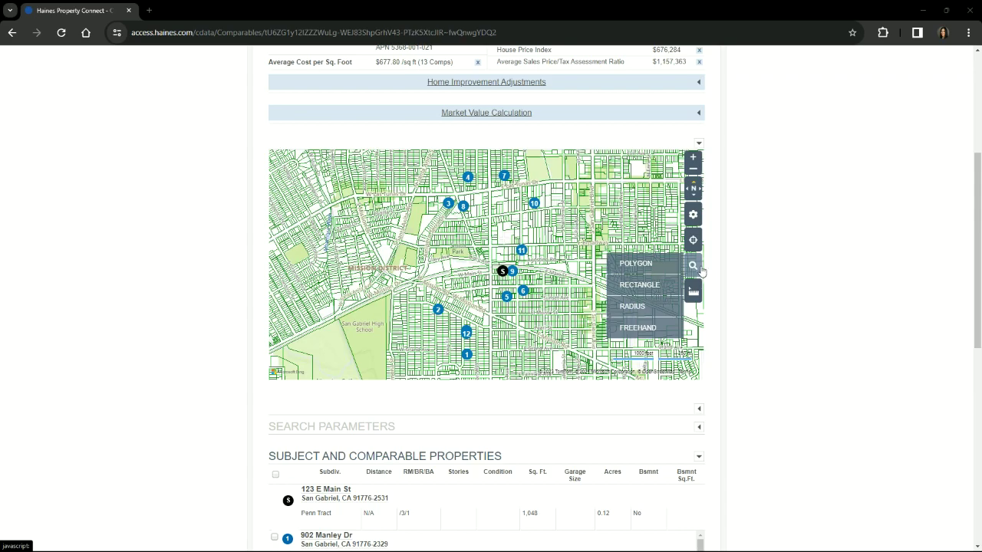
click(648, 264)
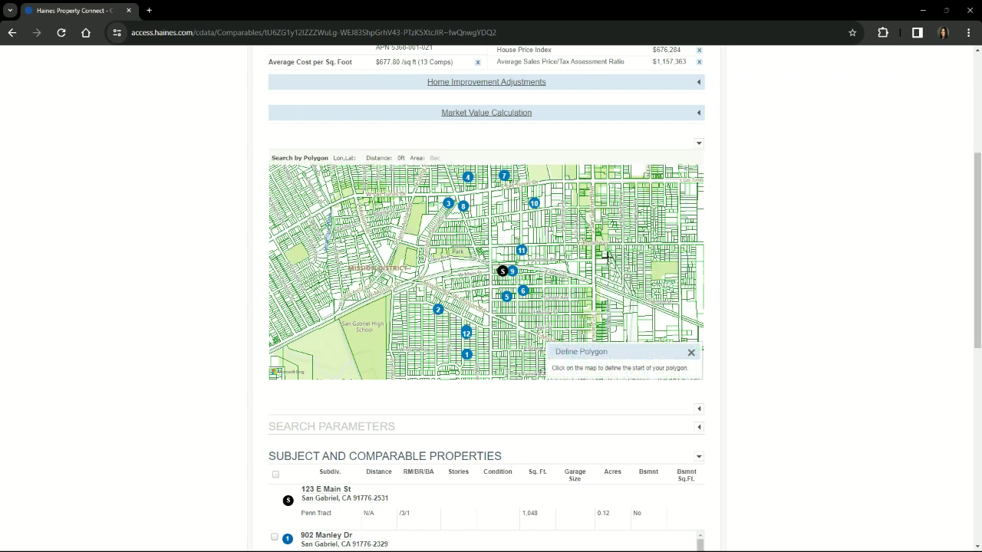
click(567, 197)
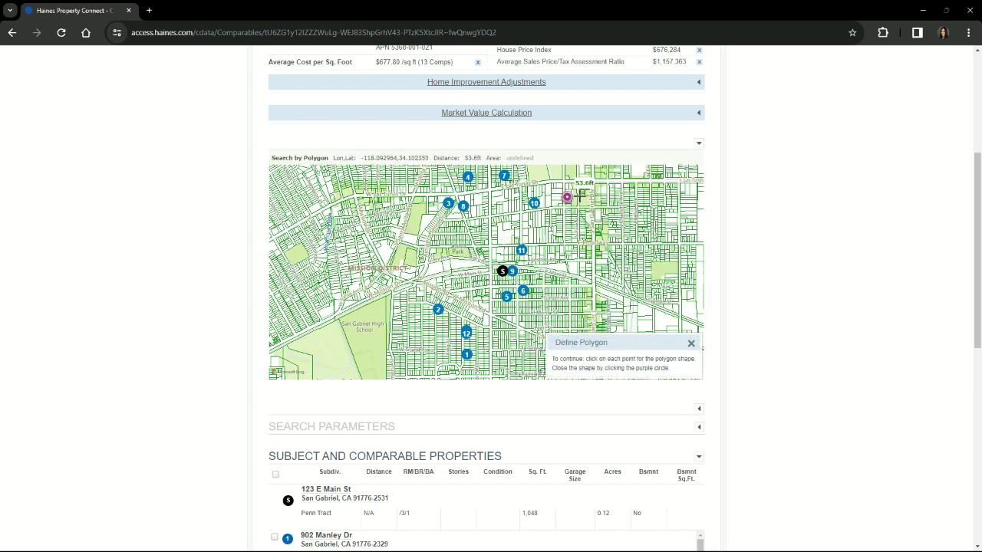
click(671, 197)
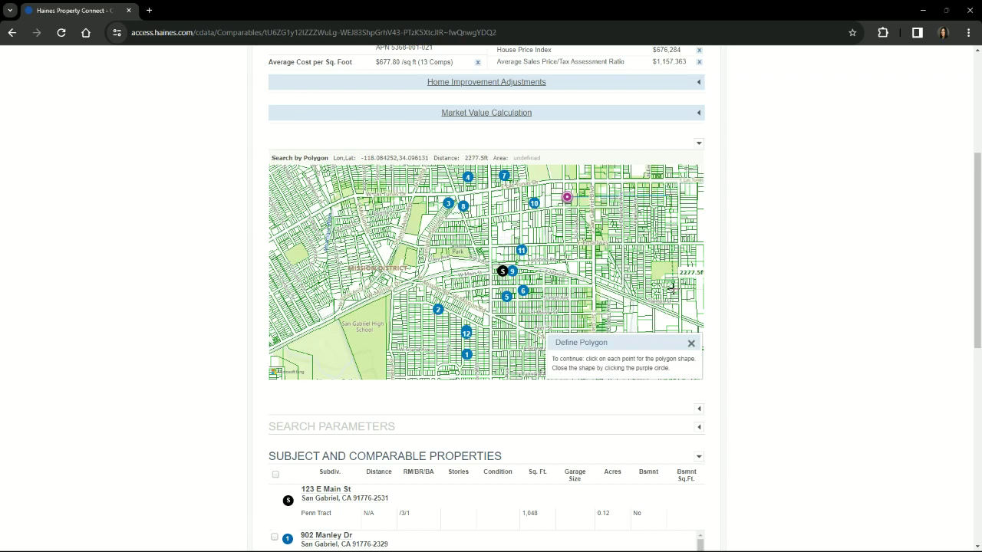
click(675, 291)
click(548, 293)
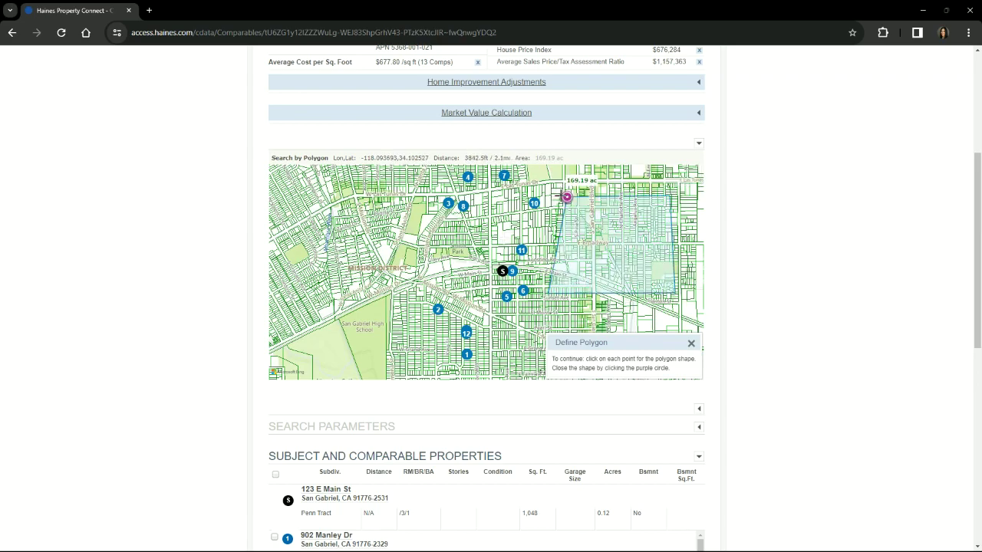
click(567, 198)
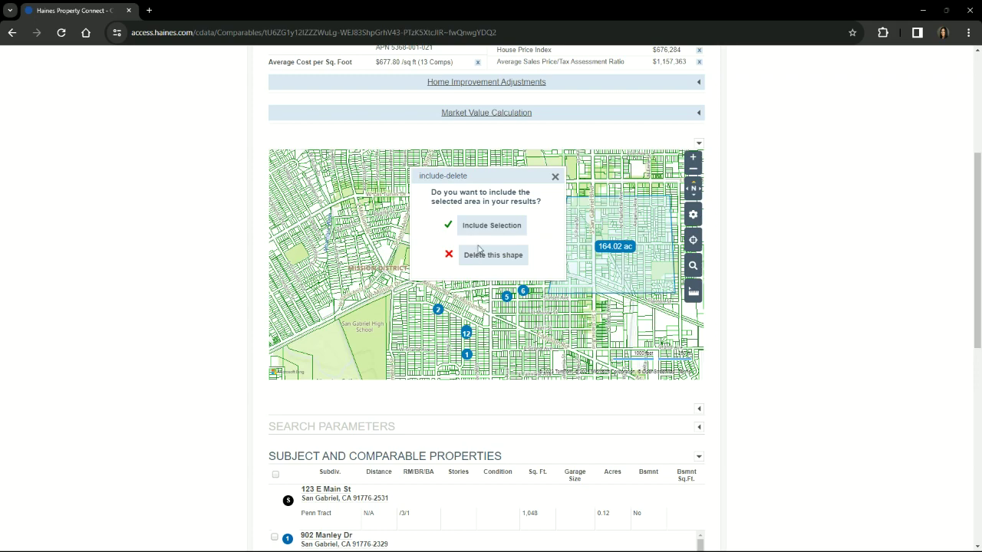
click(554, 177)
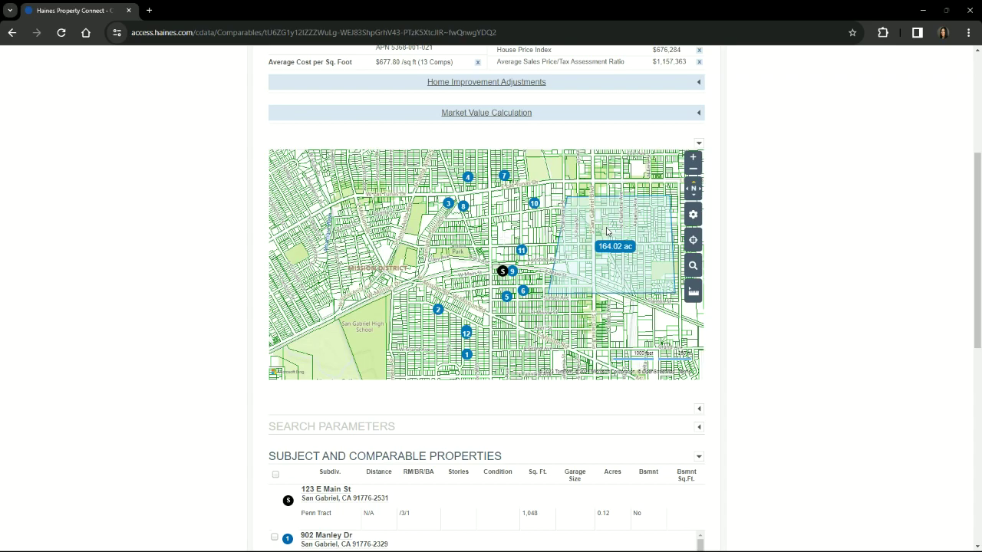
Move the polygon search area further south on the map and delete it
click(609, 248)
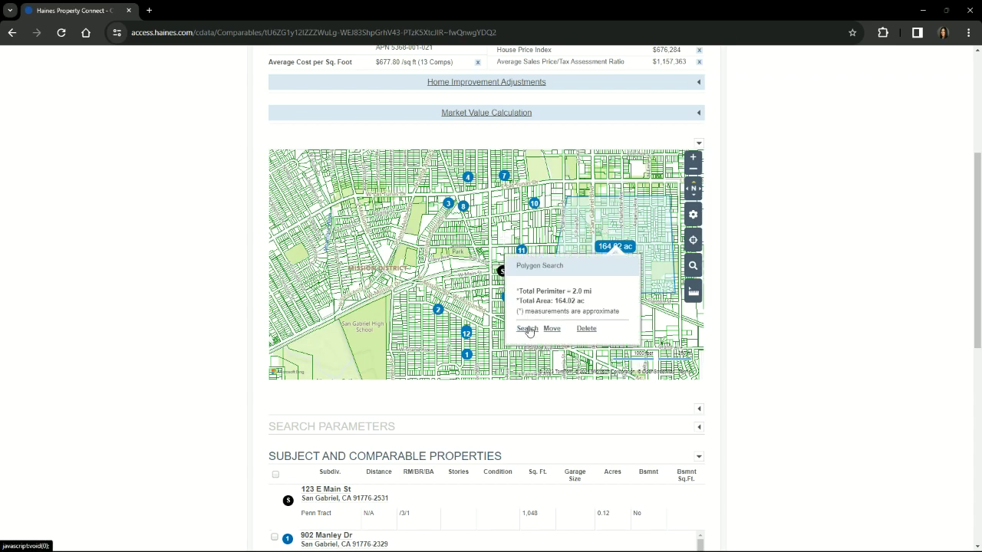
click(552, 329)
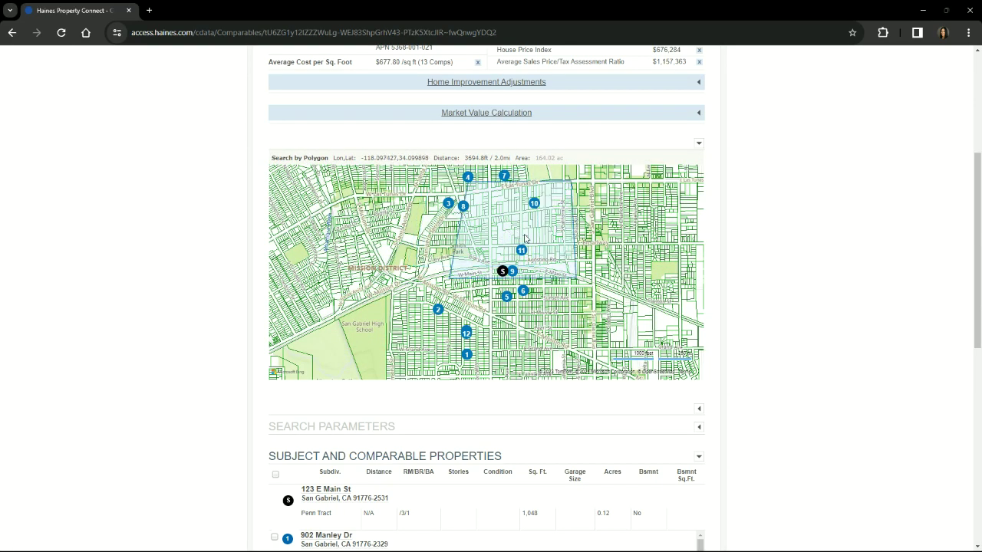
click(618, 319)
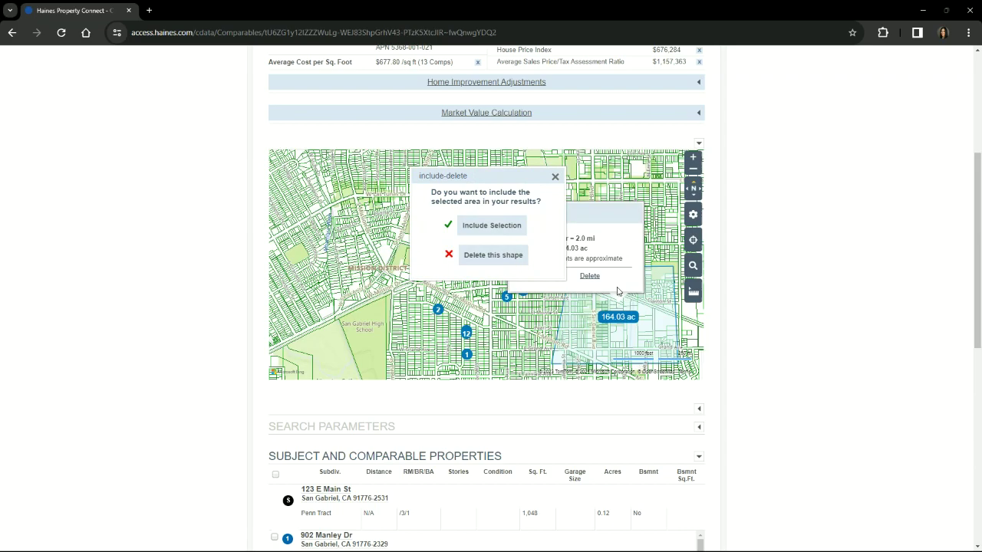
click(589, 278)
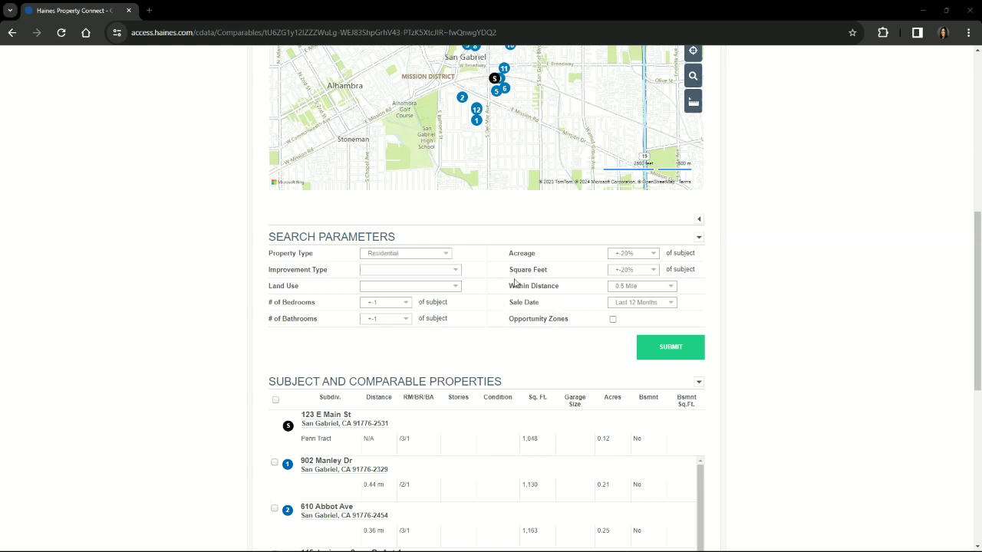
Set the comparables' Sale Date parameter to the last 6 months, submit the search, and review the updated estimates and property list
click(632, 303)
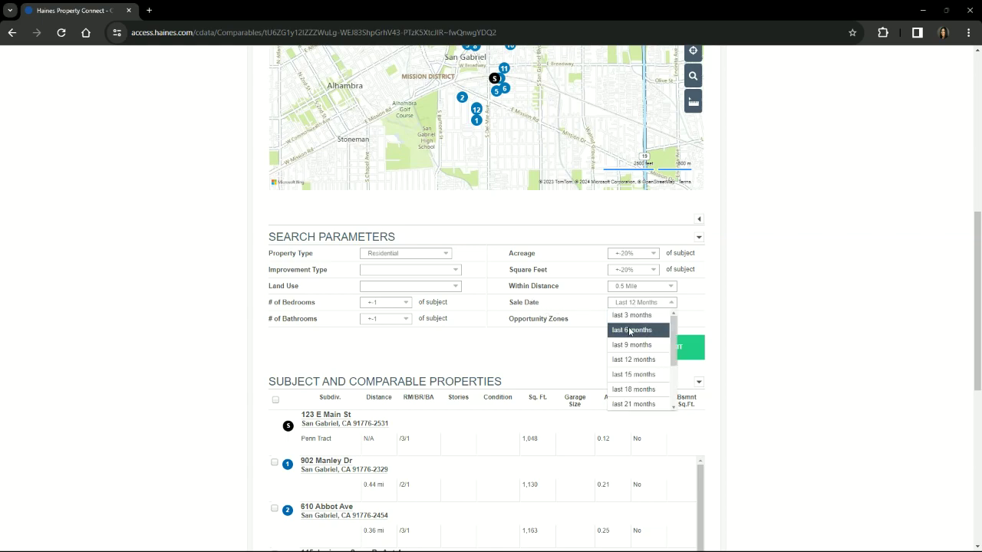
click(630, 330)
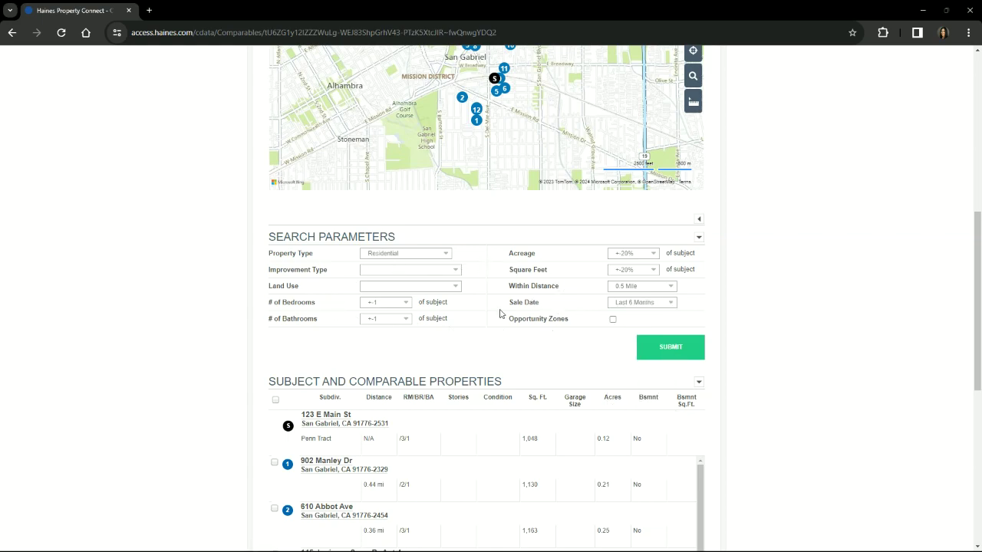
click(676, 349)
scroll(677, 350, down, 3)
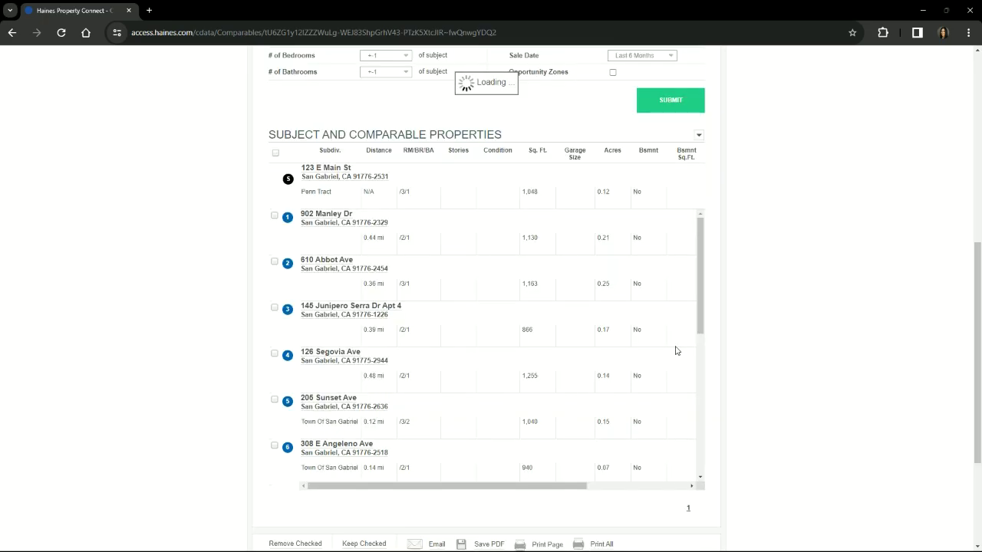
scroll(849, 382, up, 4)
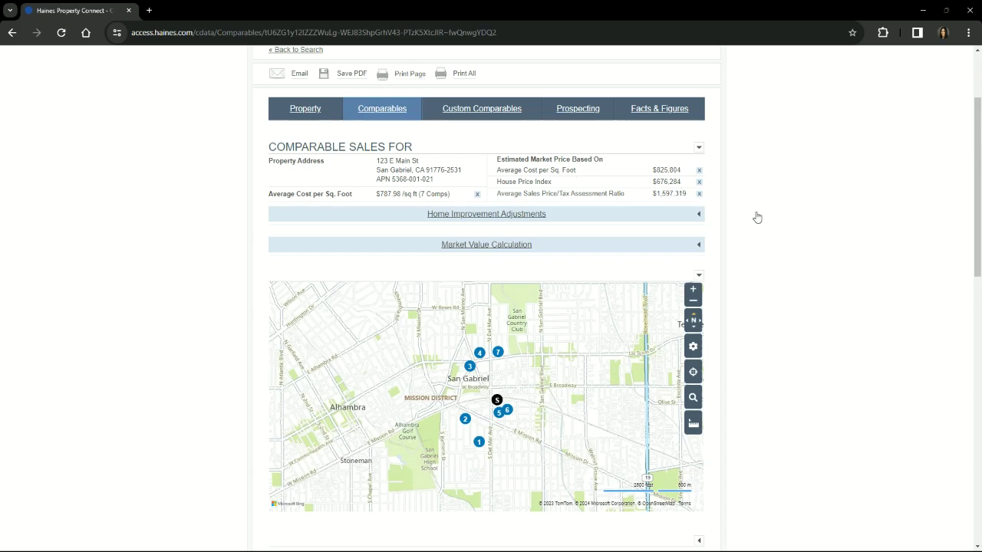
scroll(767, 219, down, 9)
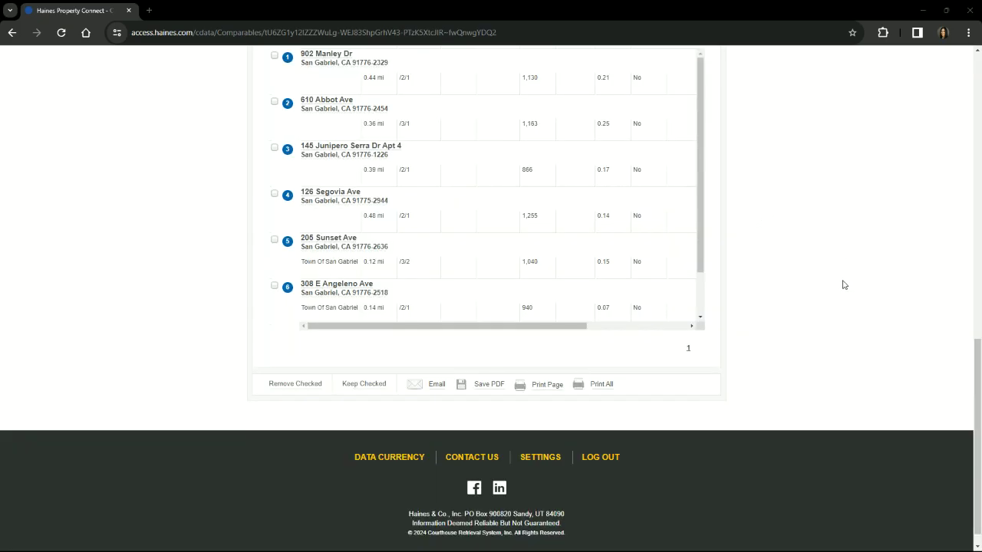